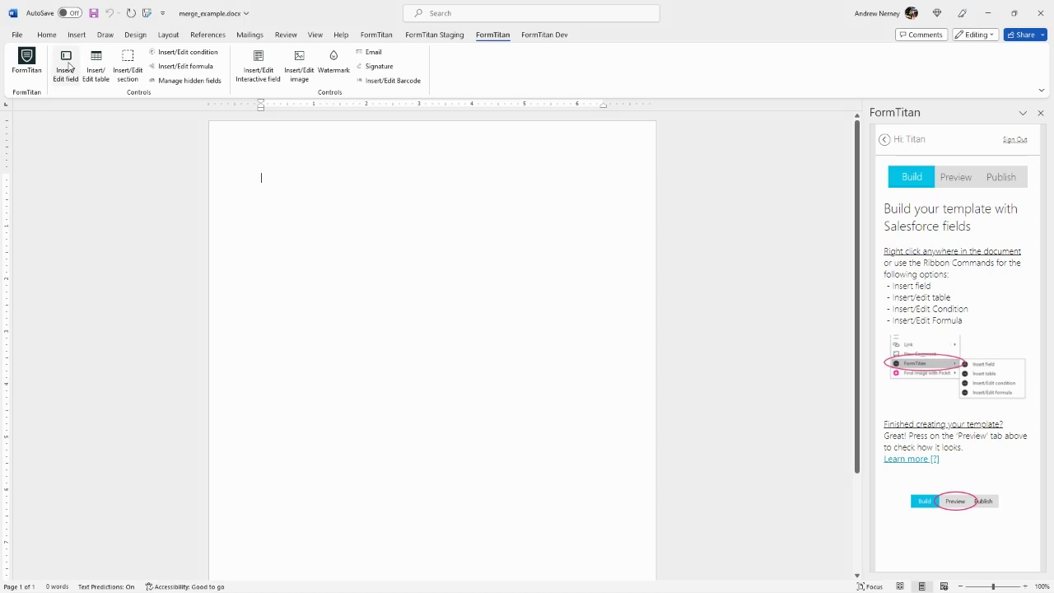
# Start a new field with System as its source, trying Now before settling on IP
pyautogui.click(66, 66)
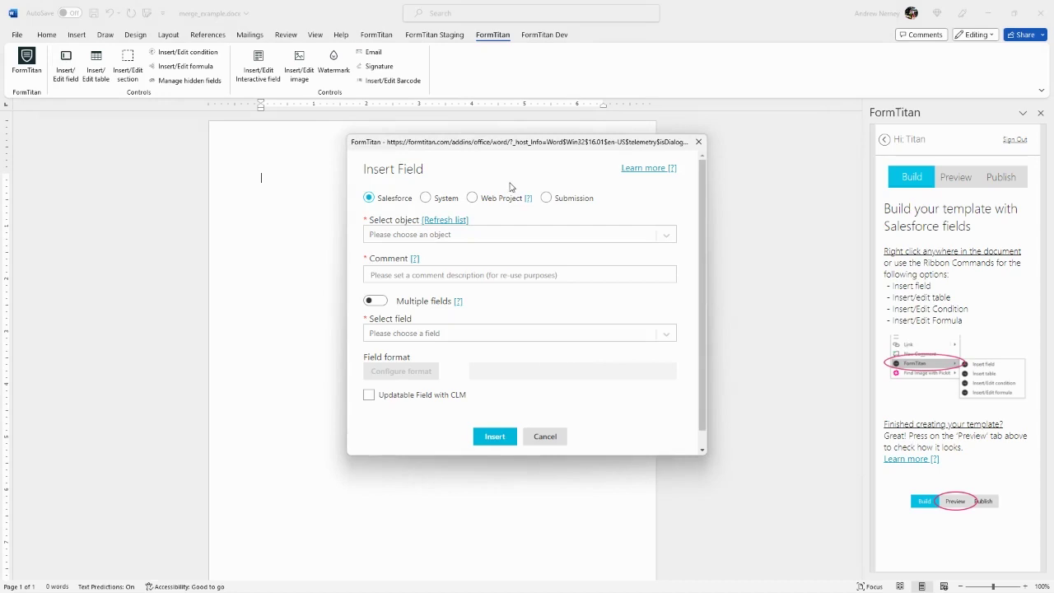
pyautogui.click(425, 198)
pyautogui.click(512, 238)
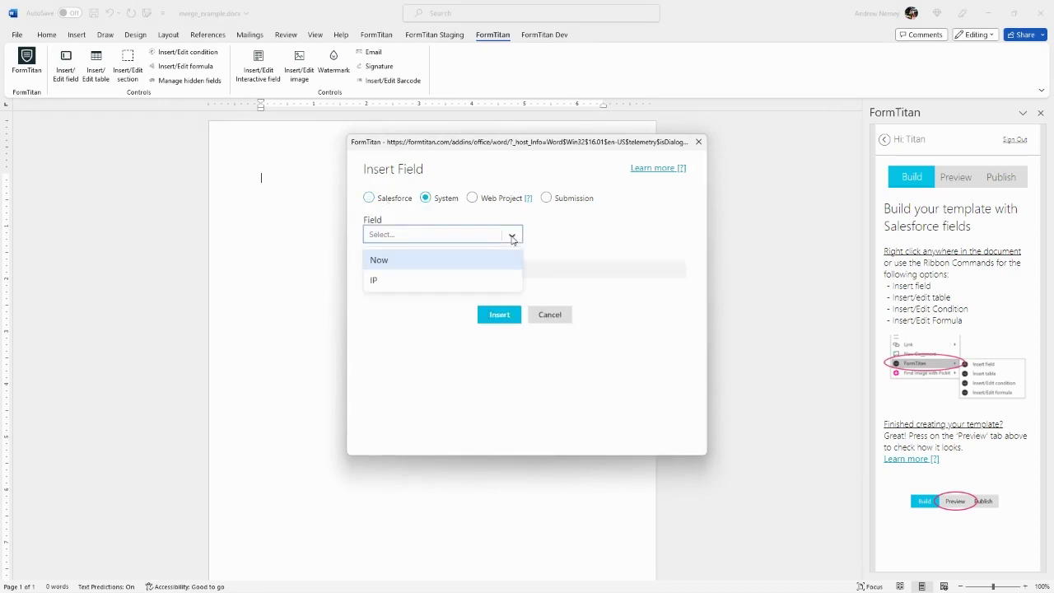
pyautogui.click(391, 263)
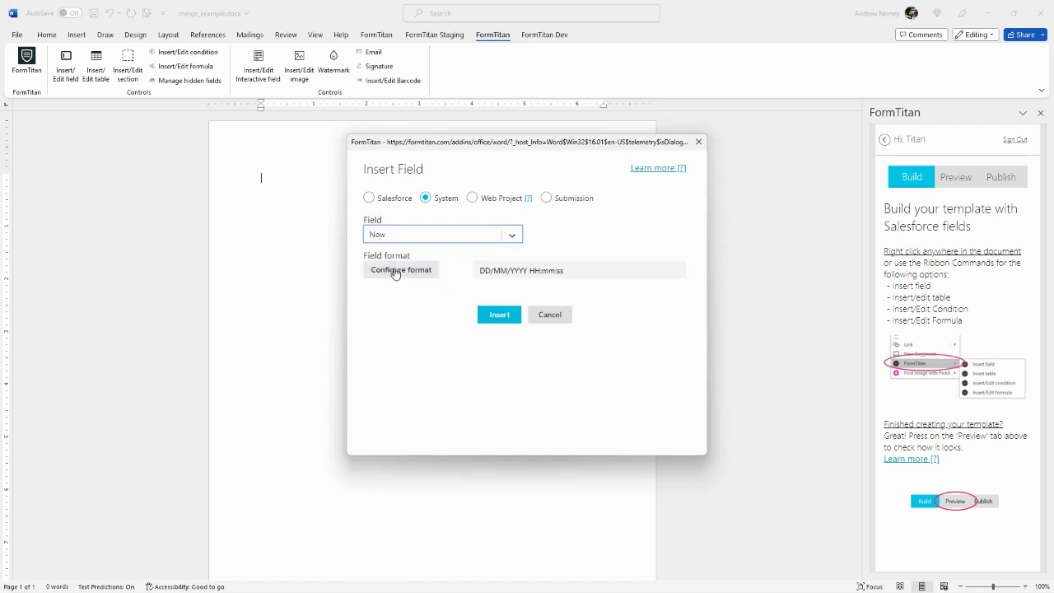
pyautogui.click(509, 243)
pyautogui.click(450, 280)
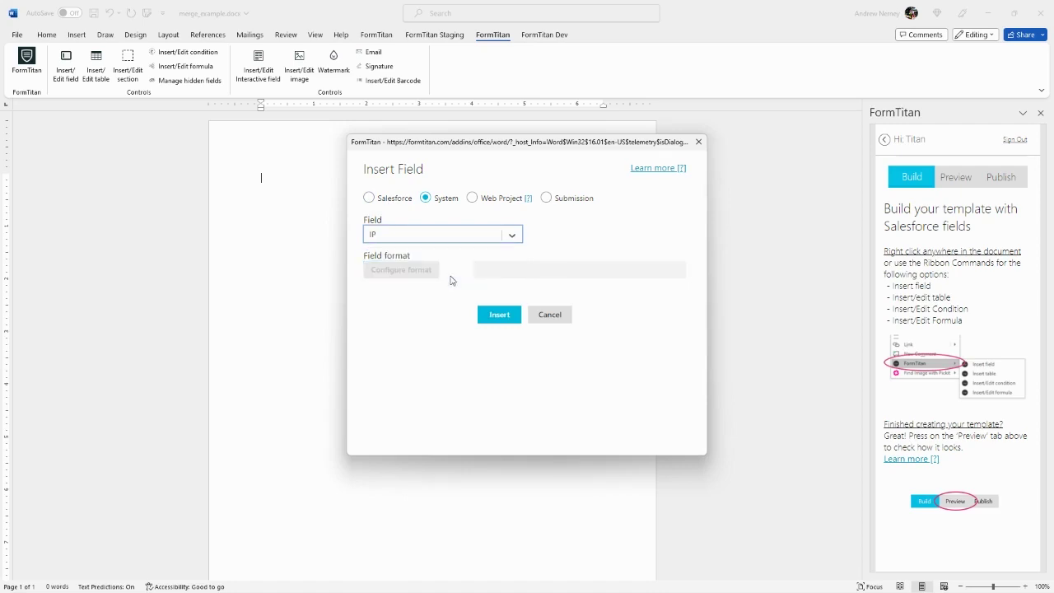
# Switch the source back to Salesforce and select the Accounts object
pyautogui.click(369, 198)
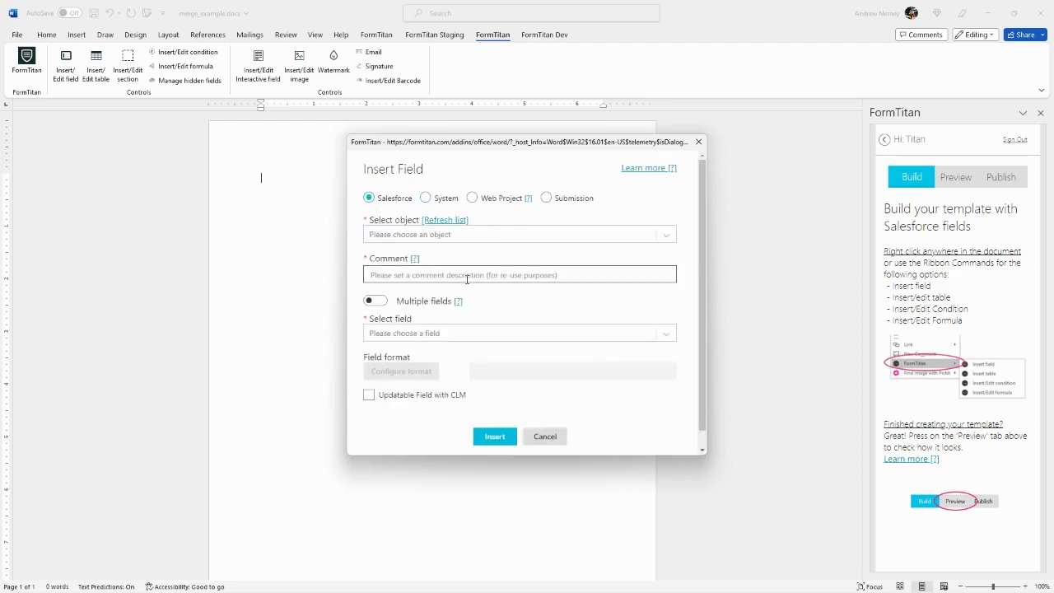
pyautogui.click(649, 235)
pyautogui.write('account')
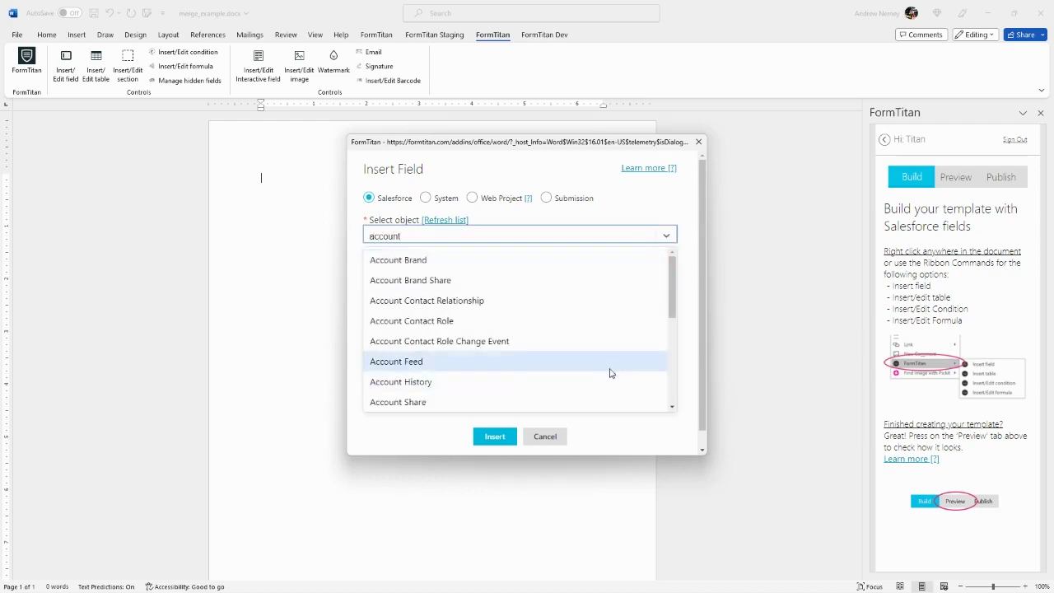
pyautogui.scroll(-1, 594, 373)
pyautogui.scroll(-1, 594, 373)
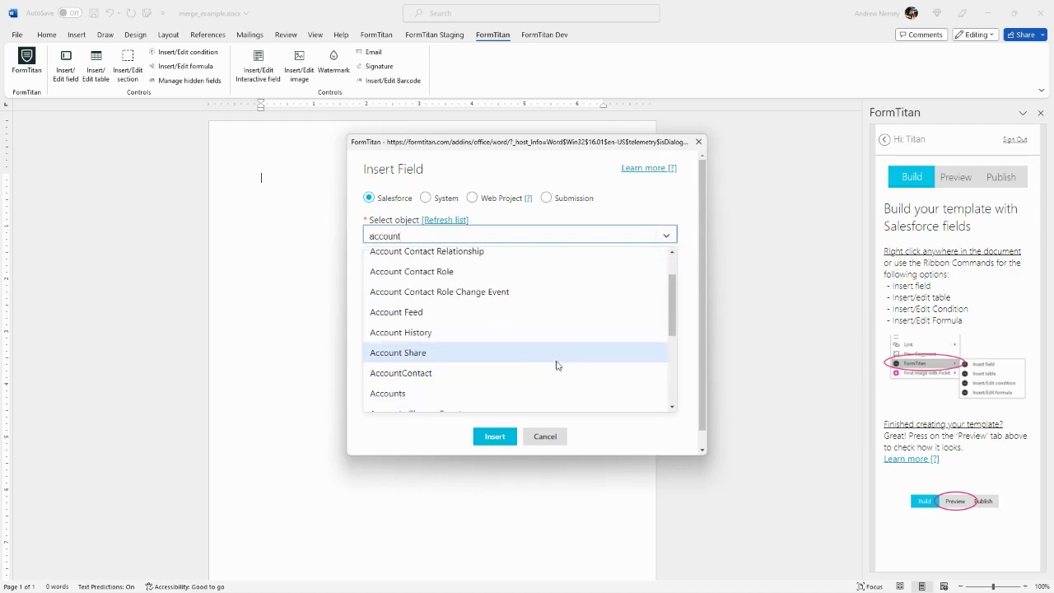
pyautogui.click(447, 394)
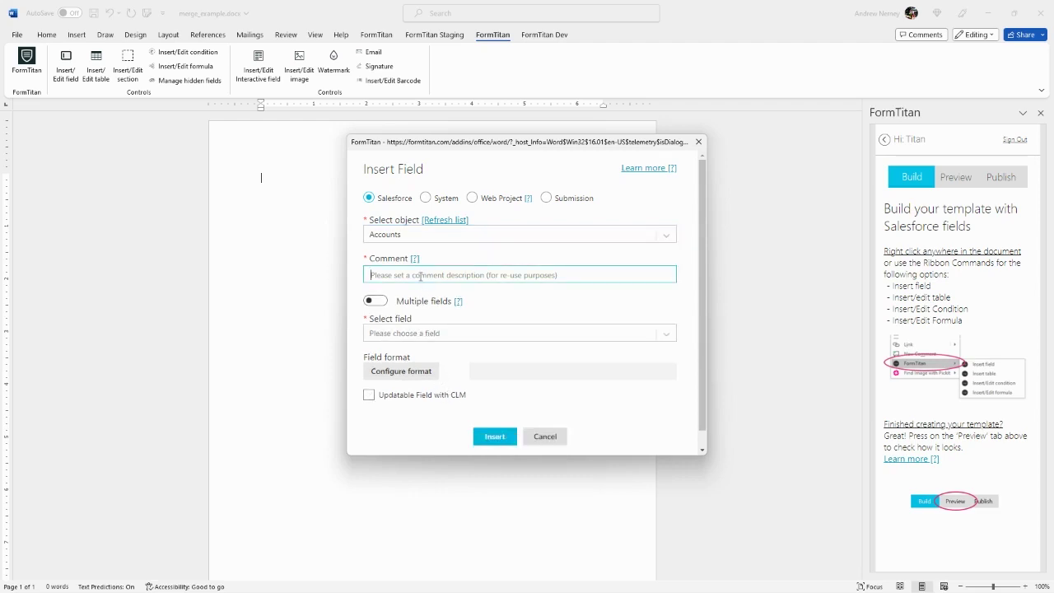
# Add the comment 'accounts main query', choose Account Name, and insert the field
pyautogui.write('accounts m')
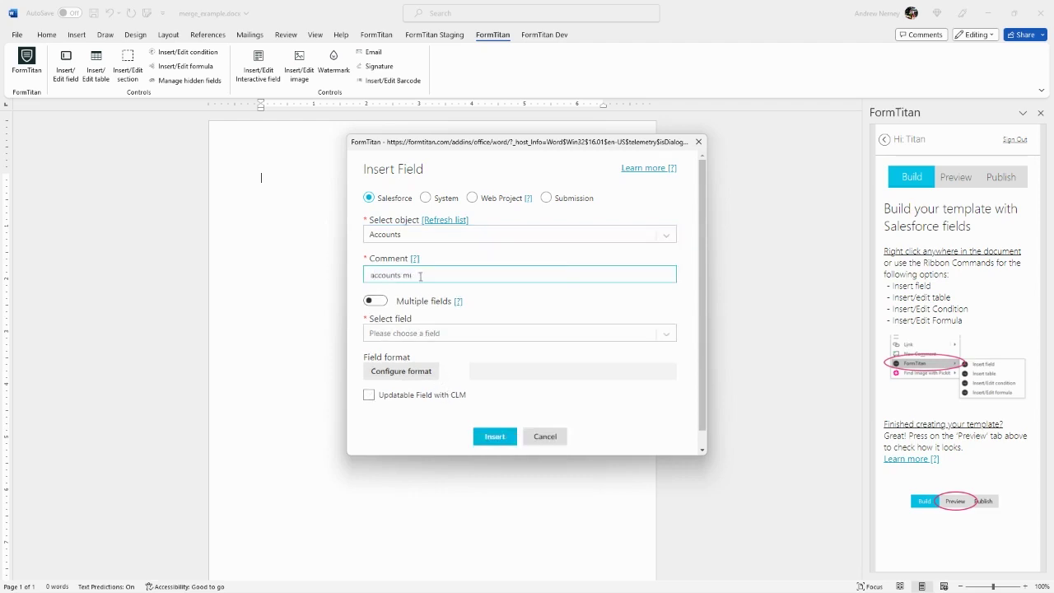
pyautogui.write('ain query')
pyautogui.click(665, 334)
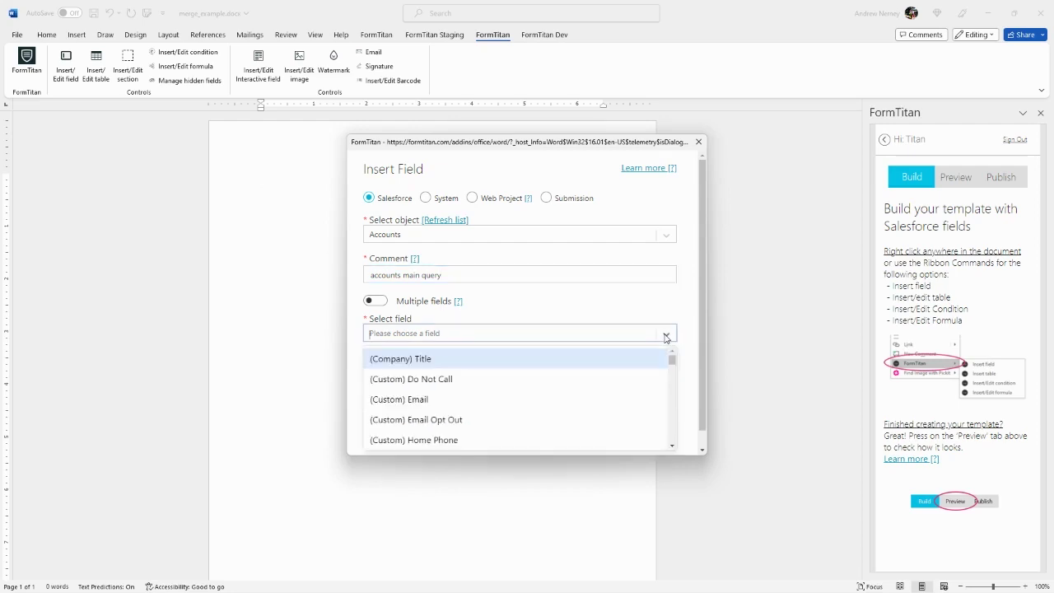
pyautogui.click(665, 334)
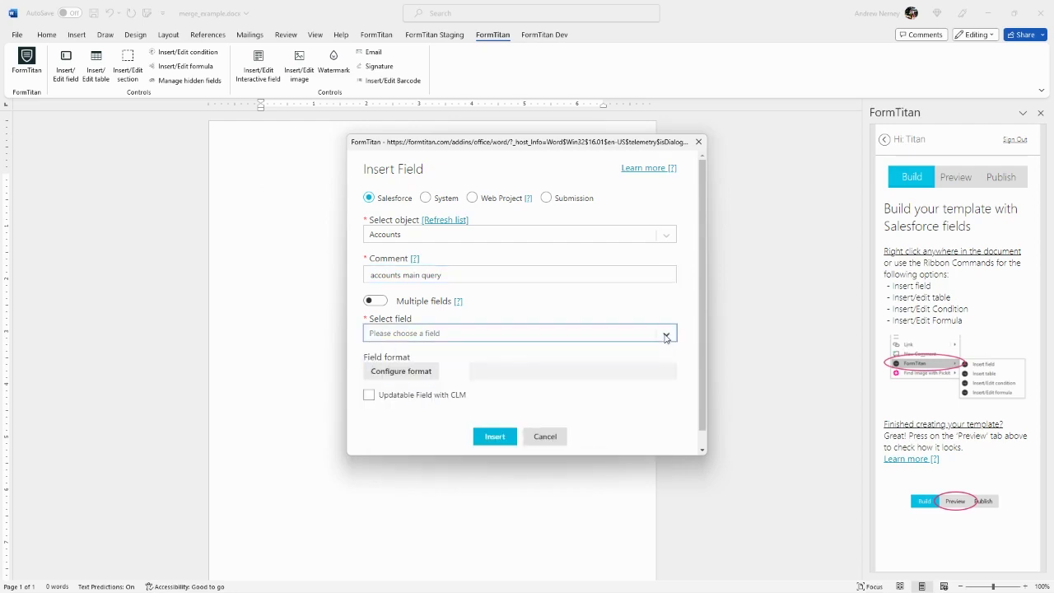
pyautogui.write('account n')
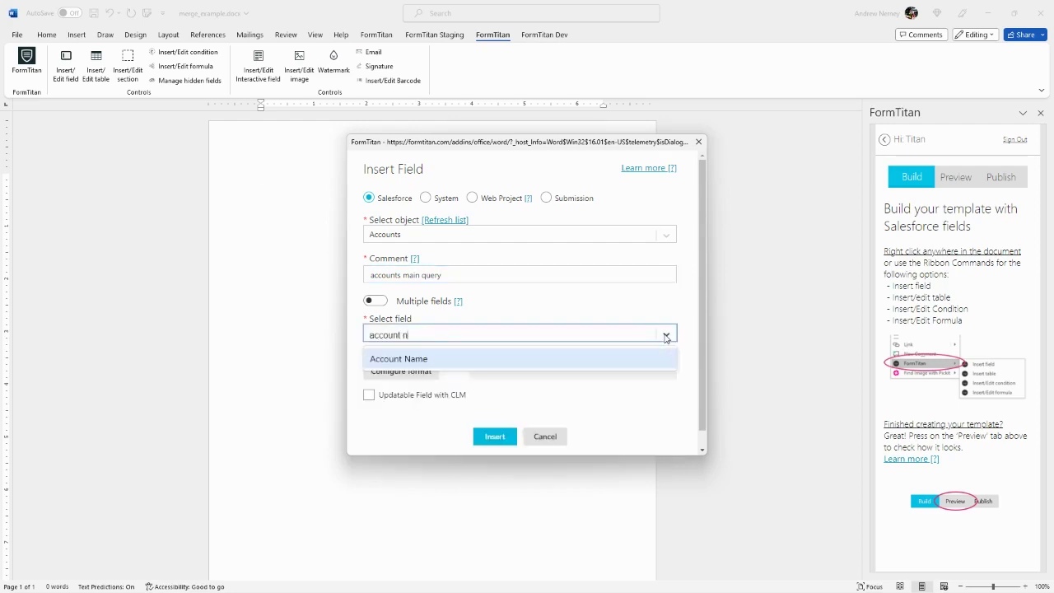
pyautogui.click(457, 358)
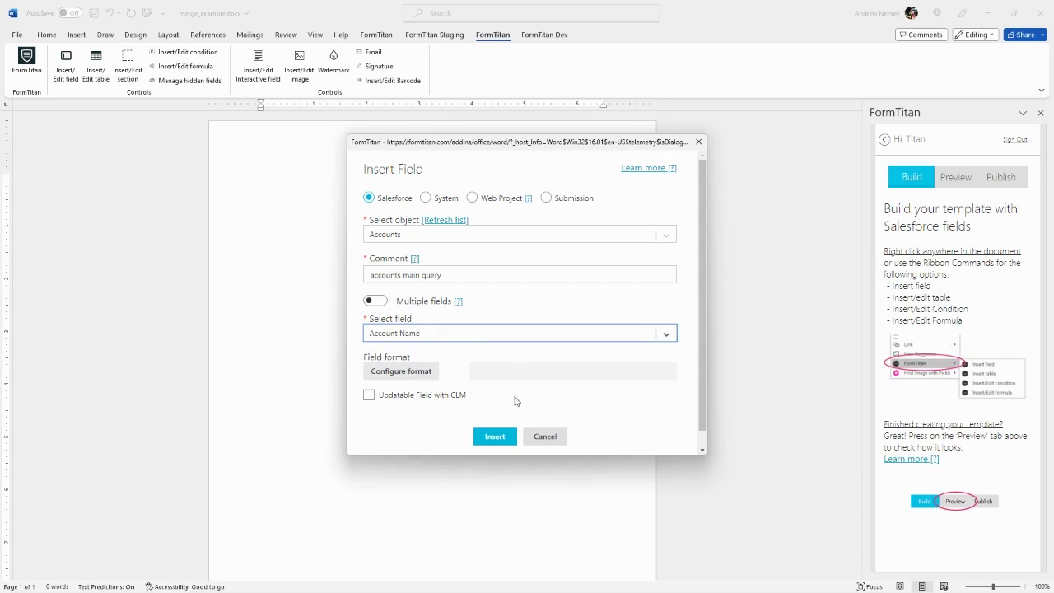
pyautogui.click(495, 436)
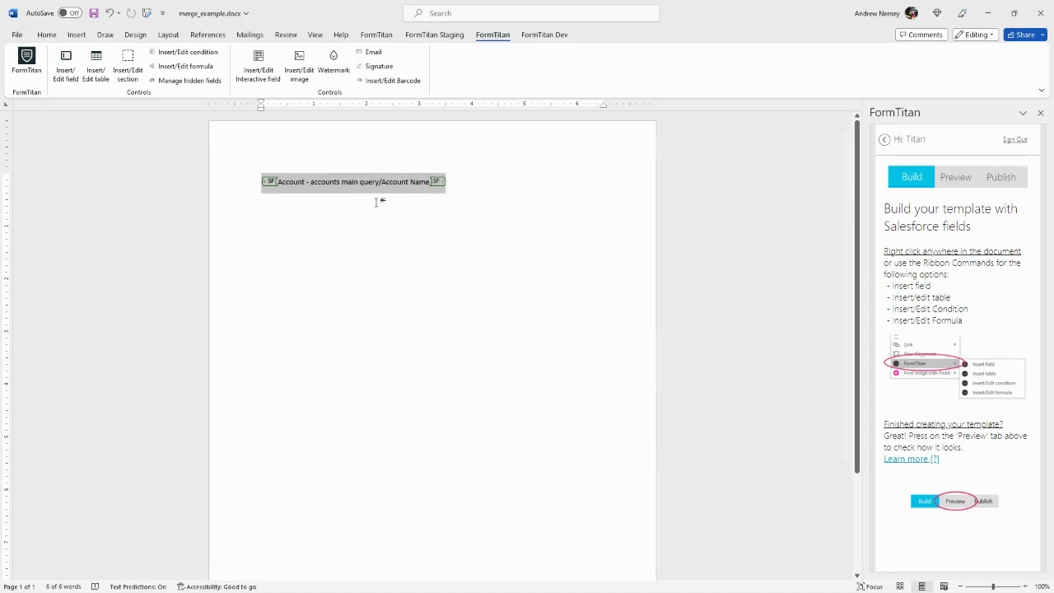
# Delete the 'Account - accounts main query/' prefix so the field reads Account Name, then add a new line
pyautogui.click(429, 182)
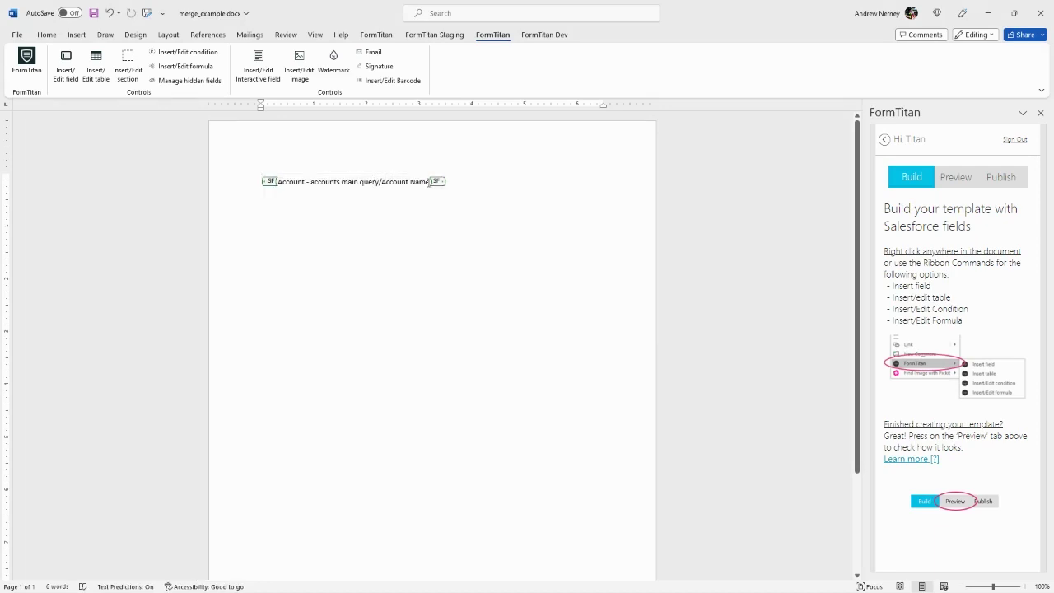
pyautogui.moveTo(428, 182); pyautogui.dragTo(278, 182)
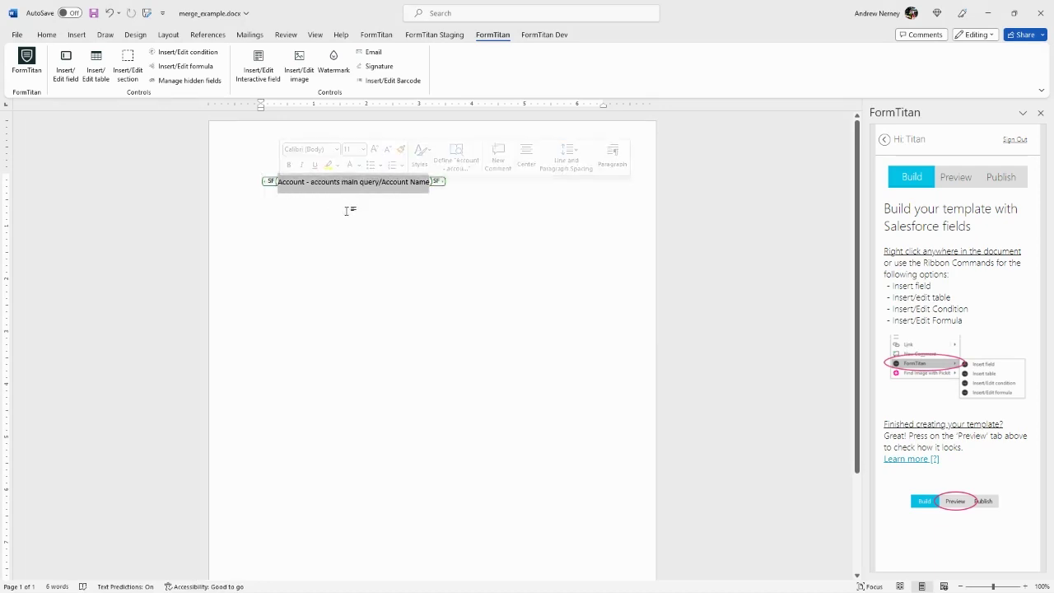
pyautogui.click(375, 182)
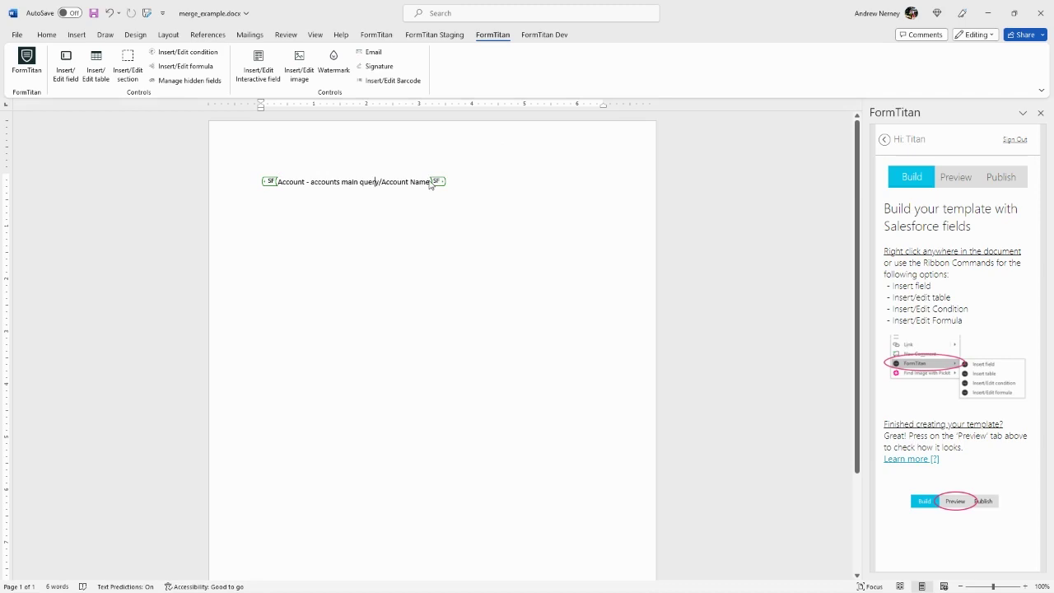
pyautogui.click(429, 185)
pyautogui.click(451, 181)
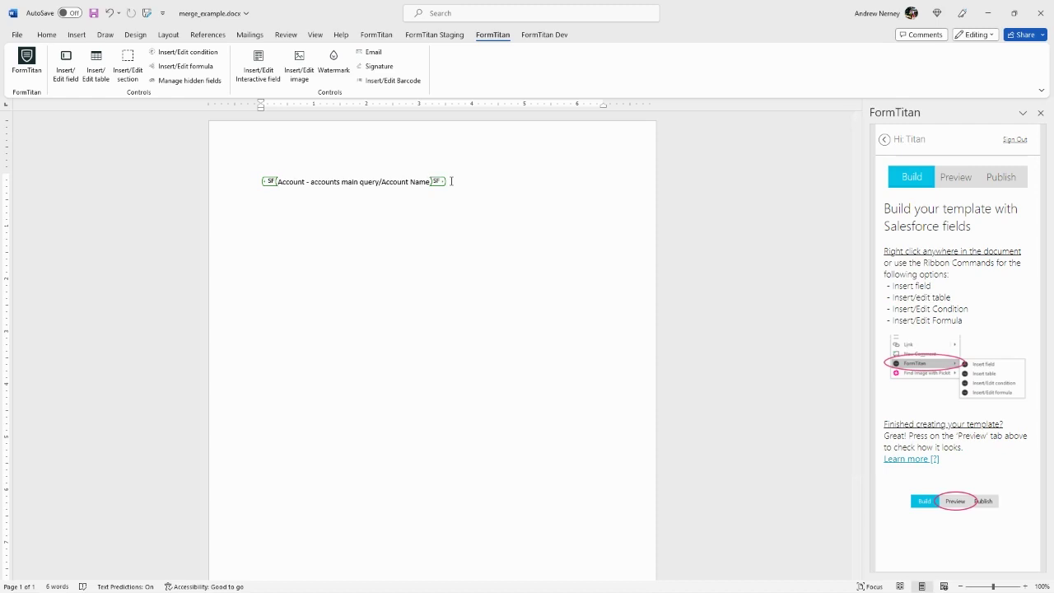
pyautogui.moveTo(381, 182); pyautogui.dragTo(277, 181)
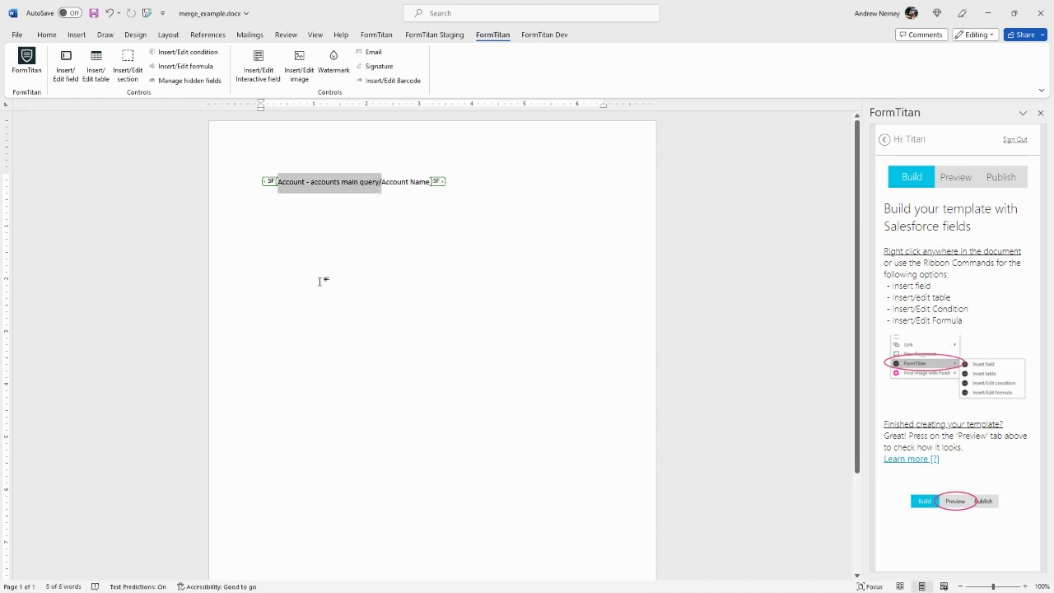
pyautogui.press('Delete')
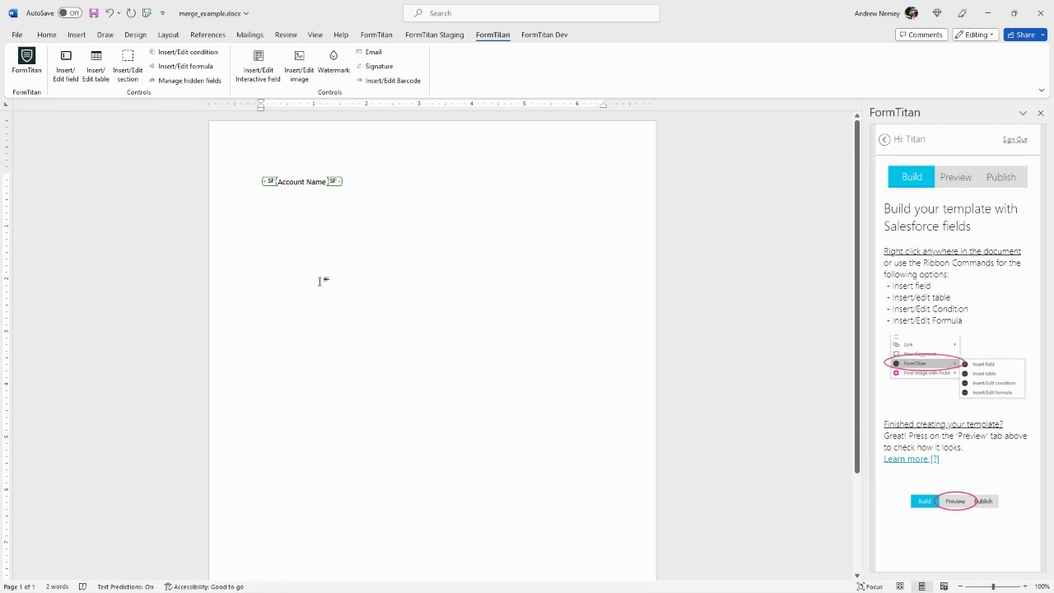
pyautogui.click(359, 179)
pyautogui.press('Return')
# Choose Created Date from the Account - accounts main query object and open its format settings
pyautogui.click(66, 66)
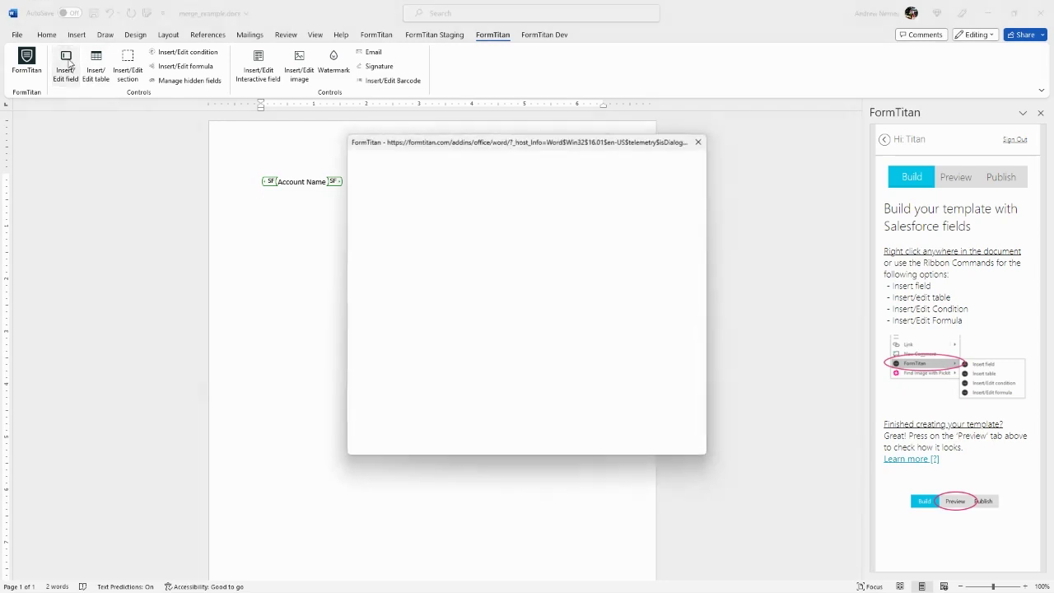
pyautogui.click(616, 235)
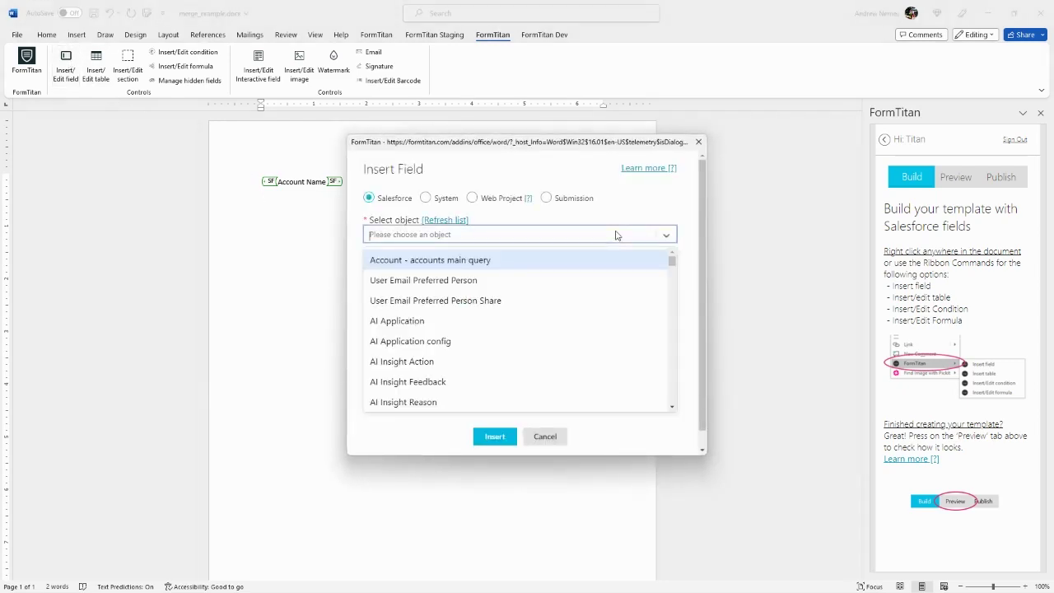
pyautogui.click(474, 260)
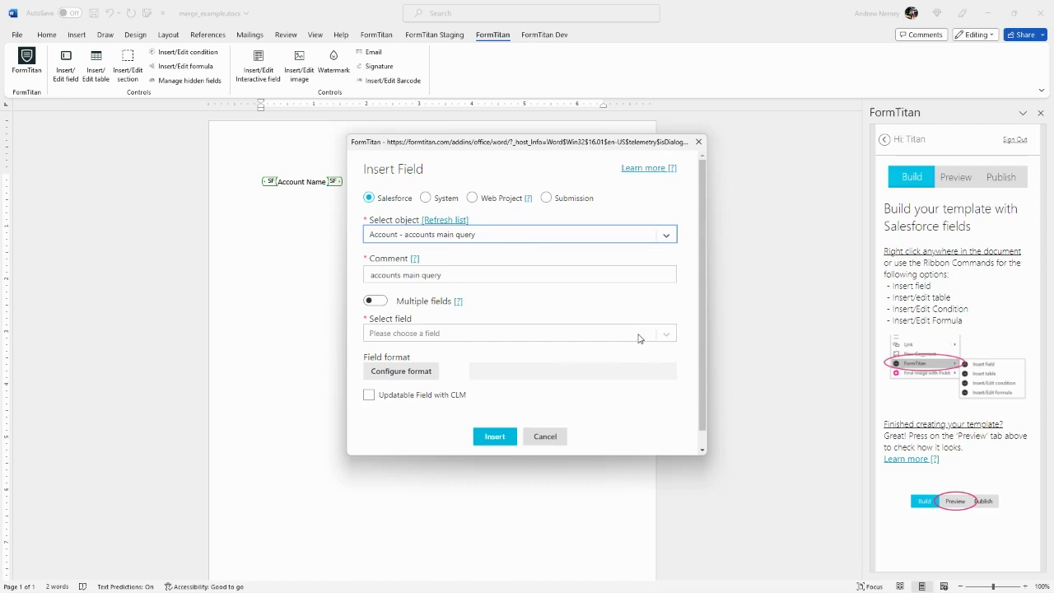
pyautogui.click(638, 334)
pyautogui.write('curre')
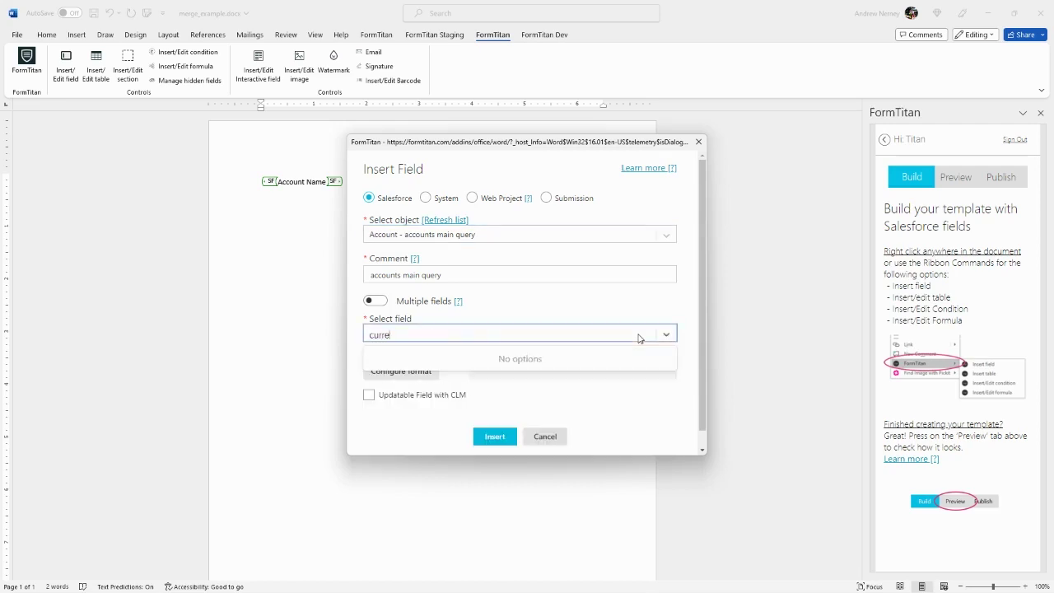
pyautogui.press('BackSpace')
pyautogui.press('BackSpace')
pyautogui.press('BackSpace')
pyautogui.press('BackSpace')
pyautogui.write('reated d')
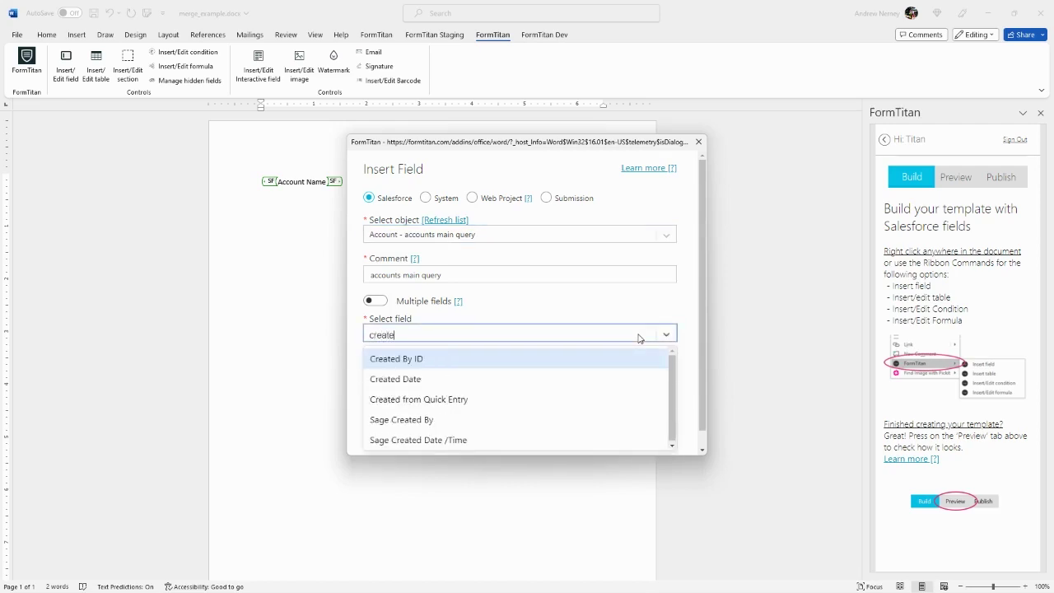
pyautogui.click(392, 360)
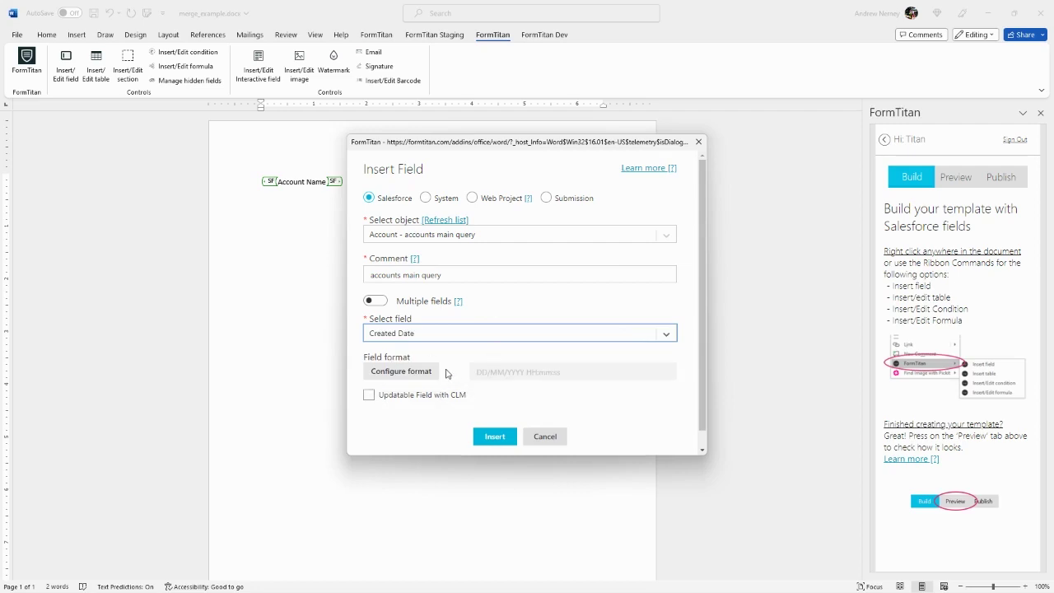
pyautogui.click(395, 371)
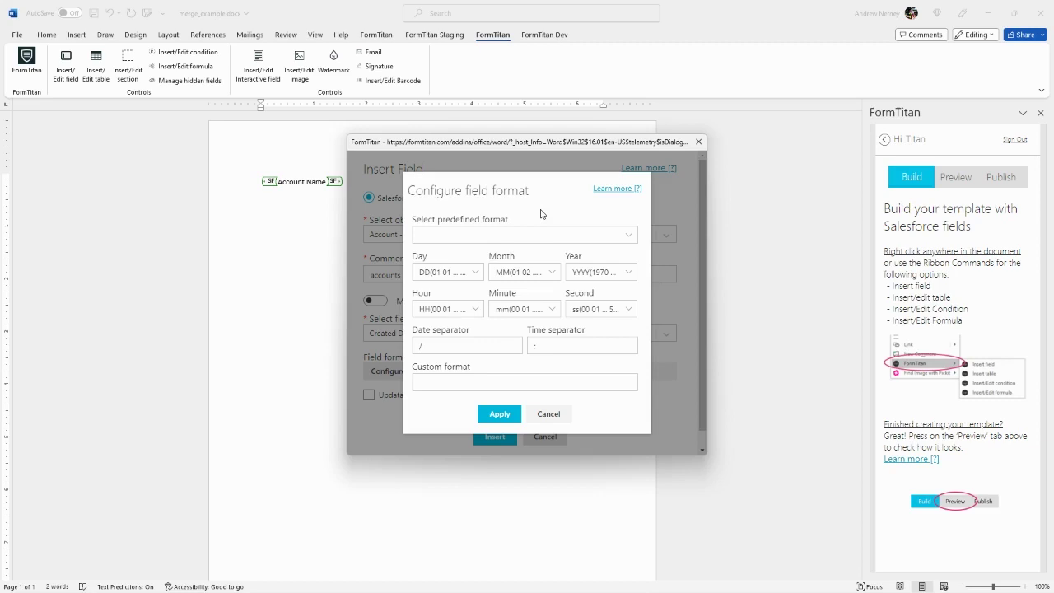
# Apply the 'September 4, 1986' date format and insert the Created Date field
pyautogui.click(629, 237)
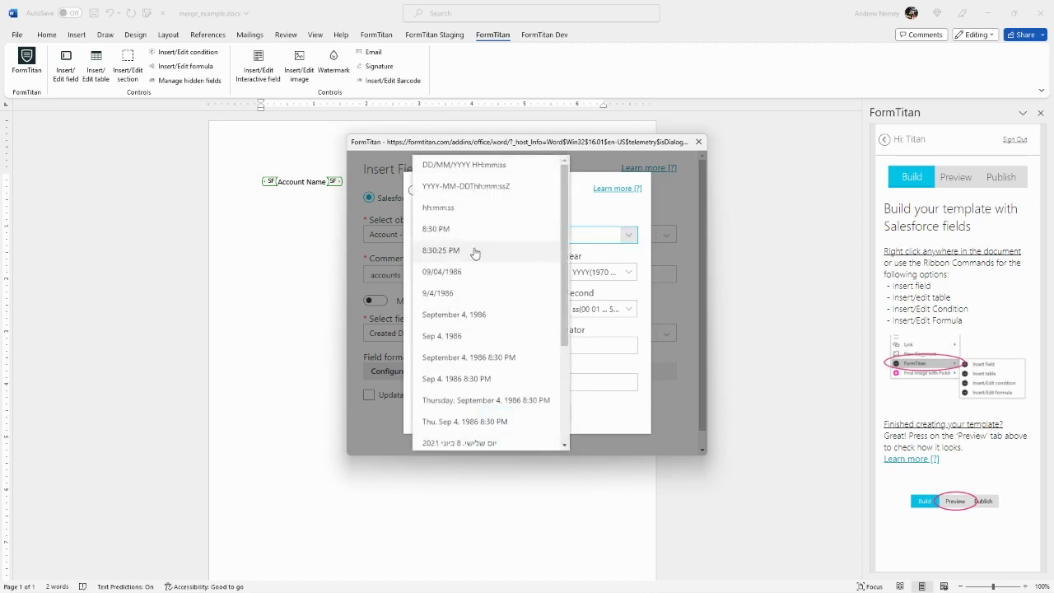
pyautogui.scroll(-1, 502, 345)
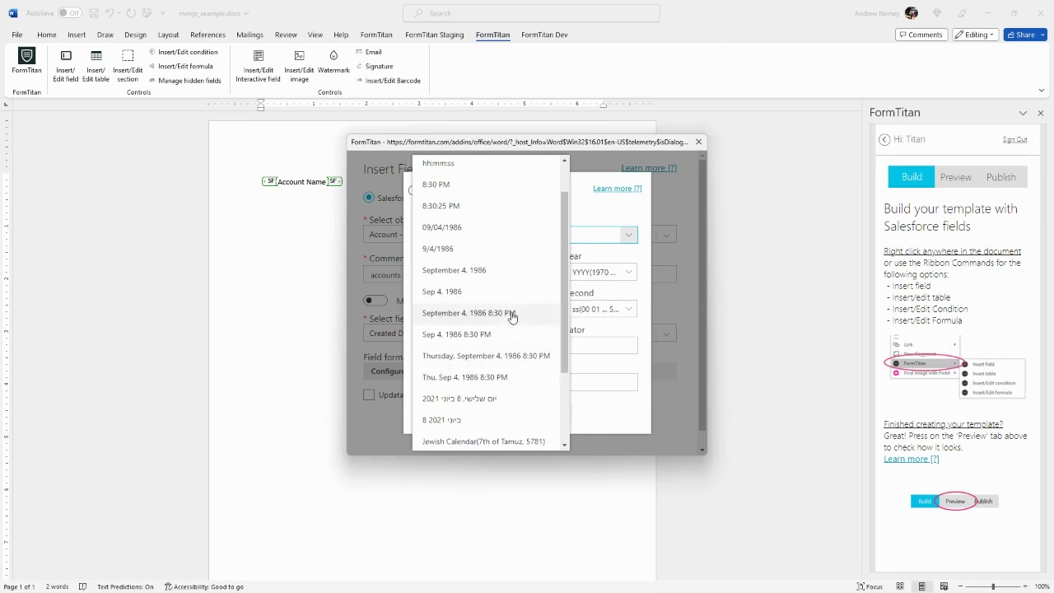
pyautogui.click(485, 275)
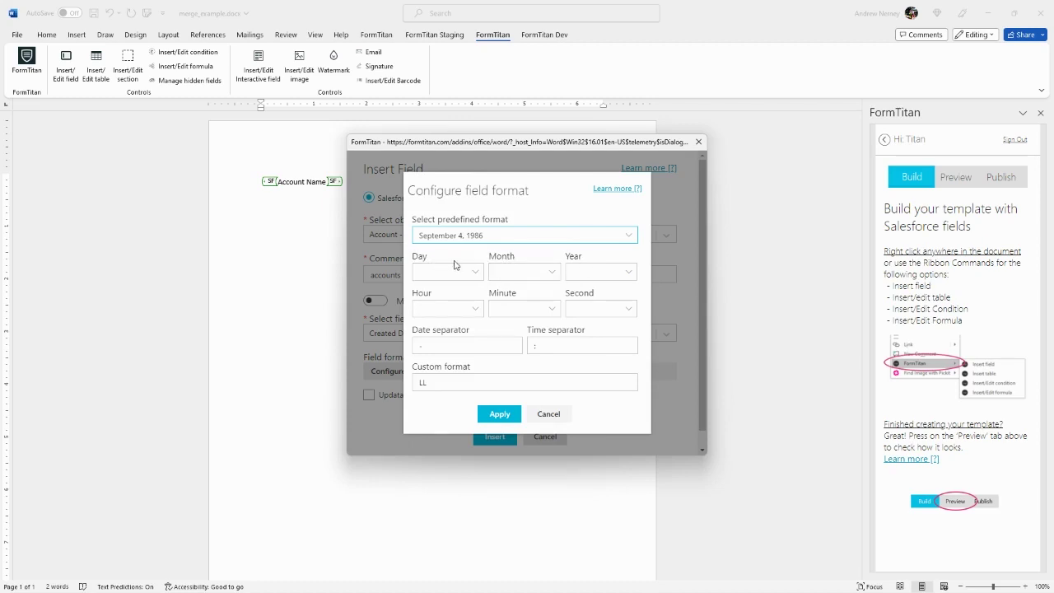
pyautogui.click(631, 236)
pyautogui.click(484, 326)
pyautogui.click(504, 414)
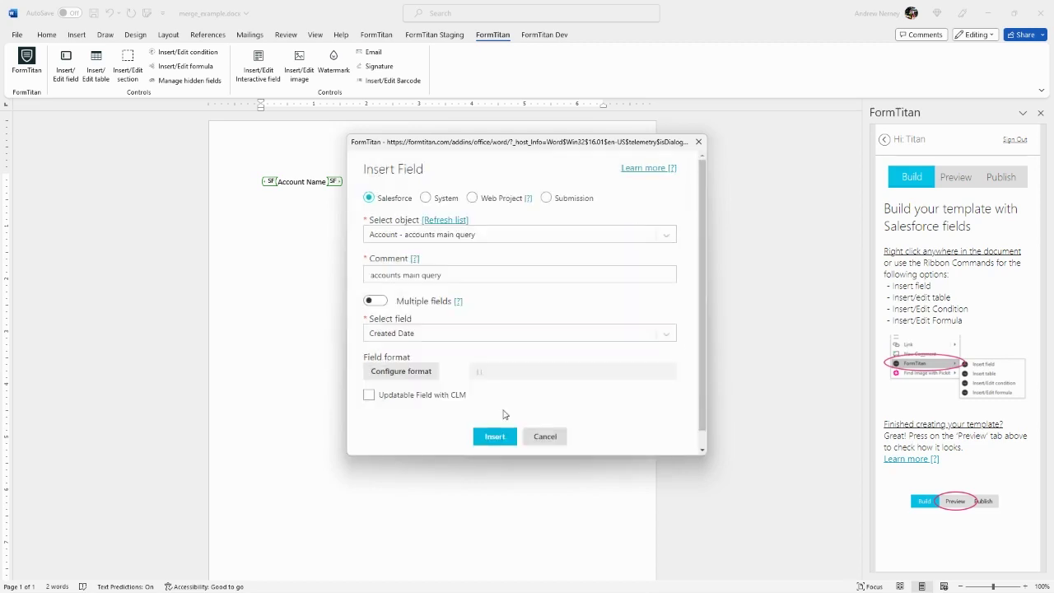
pyautogui.click(494, 437)
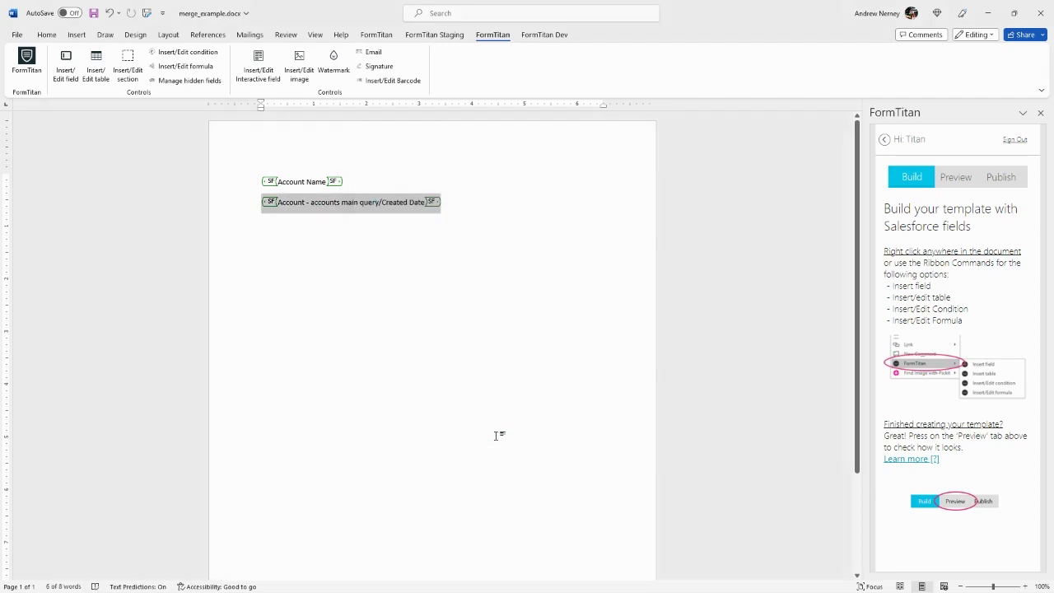
# On a new line, choose Annual Revenue from the Account - accounts main query object and open its format settings
pyautogui.click(476, 201)
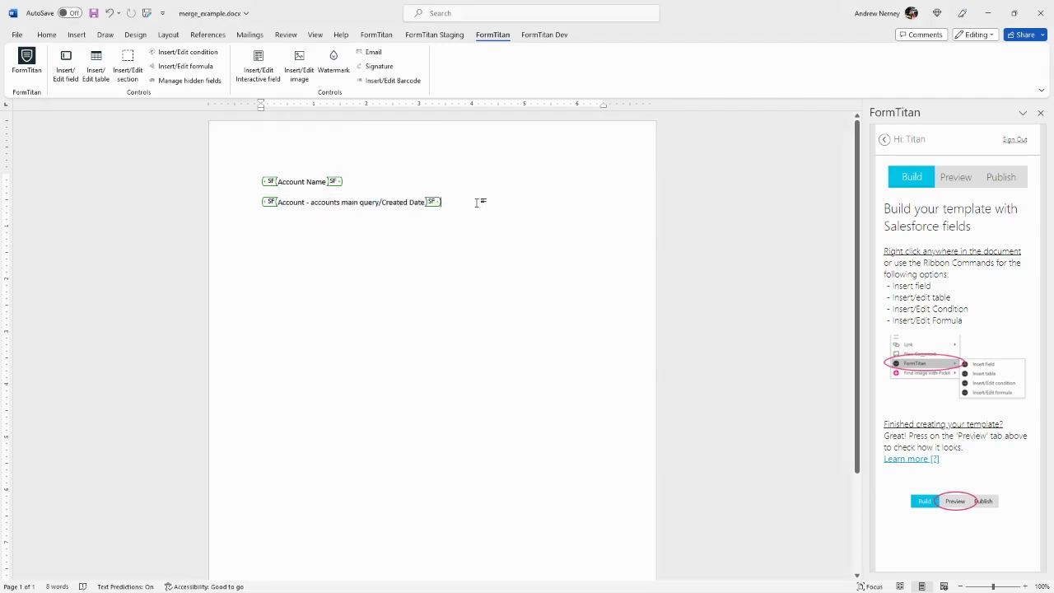
pyautogui.press('Return')
pyautogui.click(71, 76)
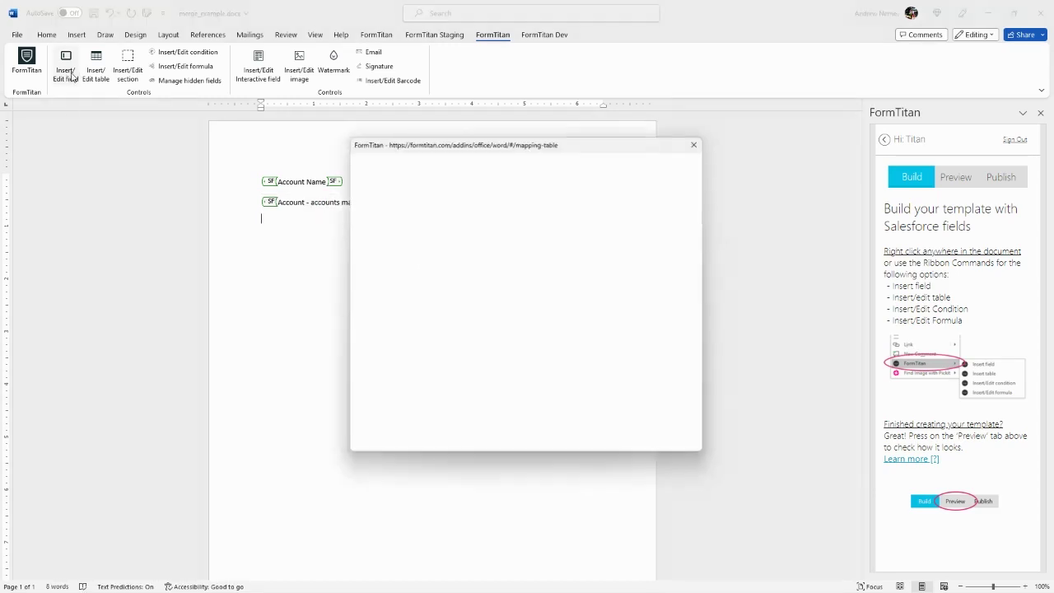
pyautogui.click(528, 236)
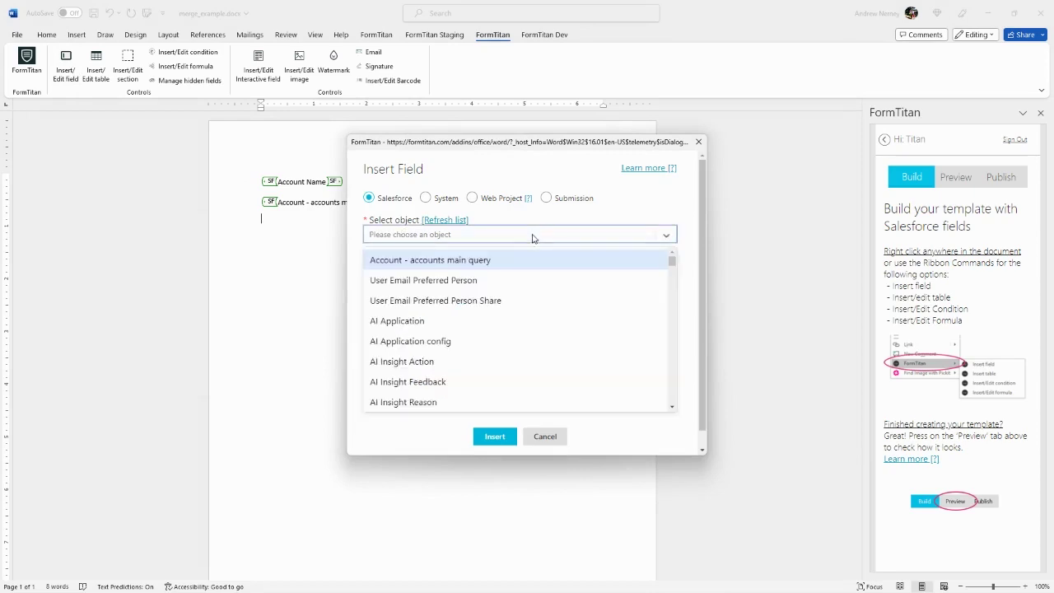
pyautogui.click(460, 261)
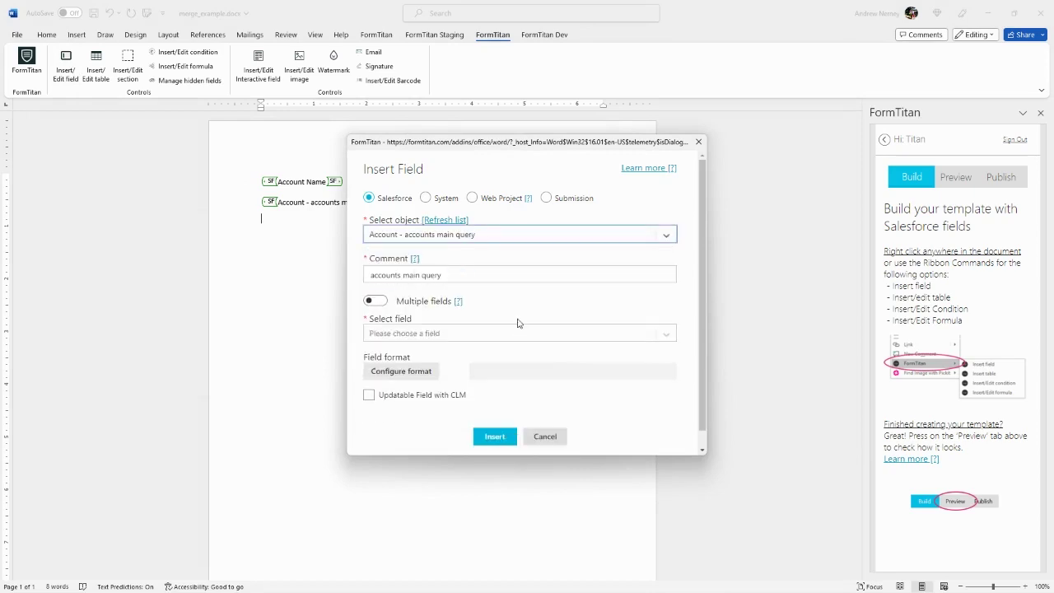
pyautogui.click(513, 333)
pyautogui.write('annual')
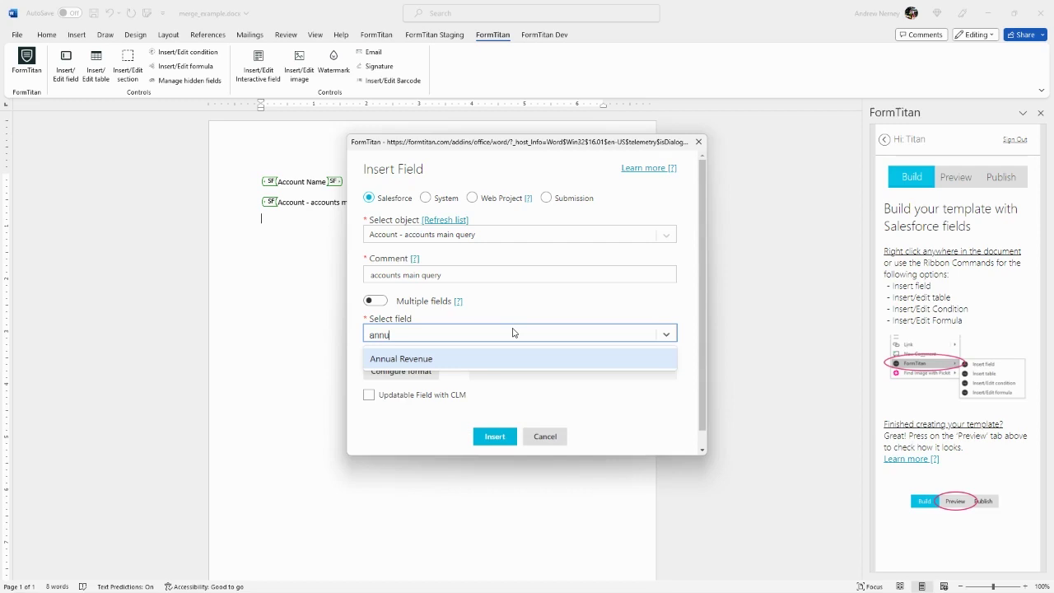
pyautogui.click(443, 361)
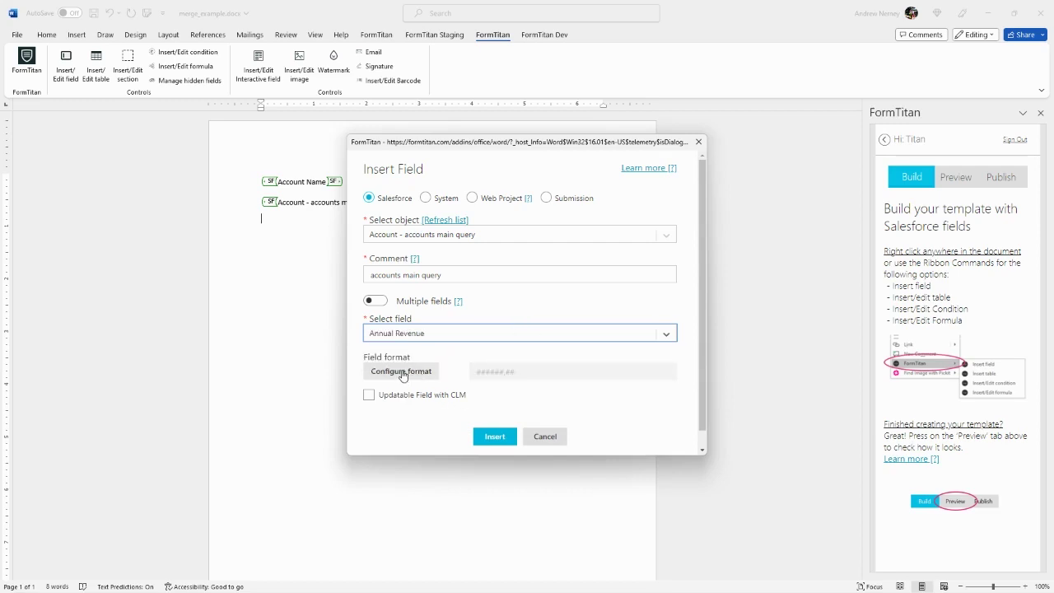
pyautogui.click(402, 373)
# Apply the $###,###.## currency format and insert the Annual Revenue field
pyautogui.click(628, 235)
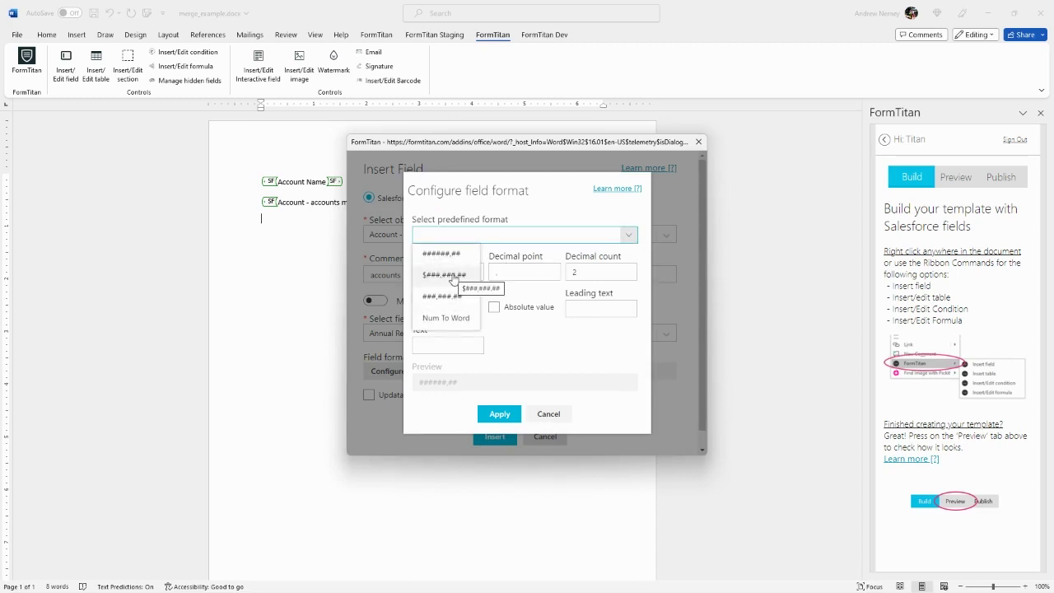
pyautogui.click(590, 306)
pyautogui.click(588, 310)
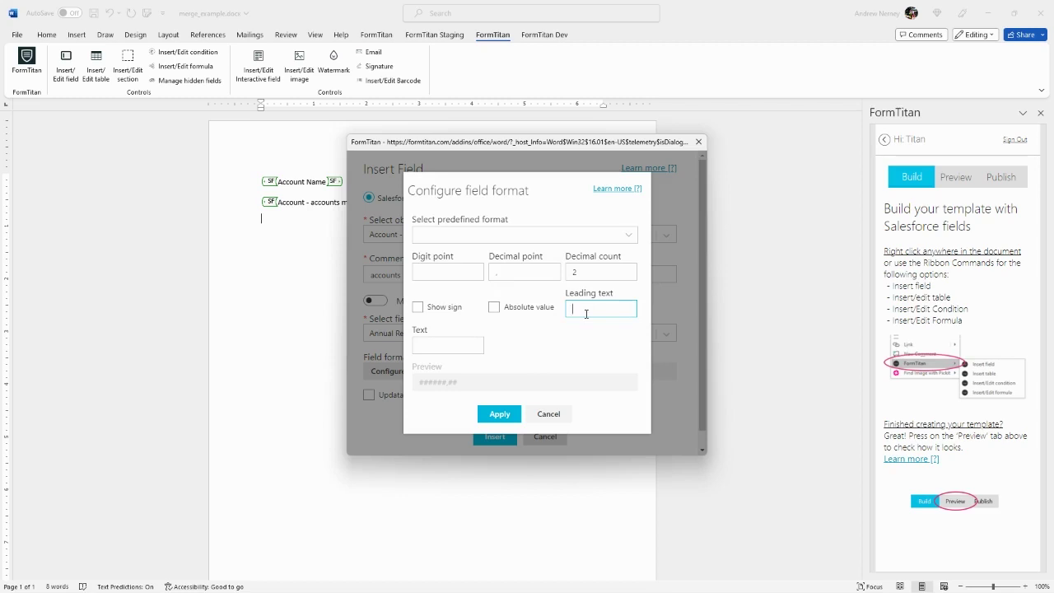
pyautogui.click(527, 235)
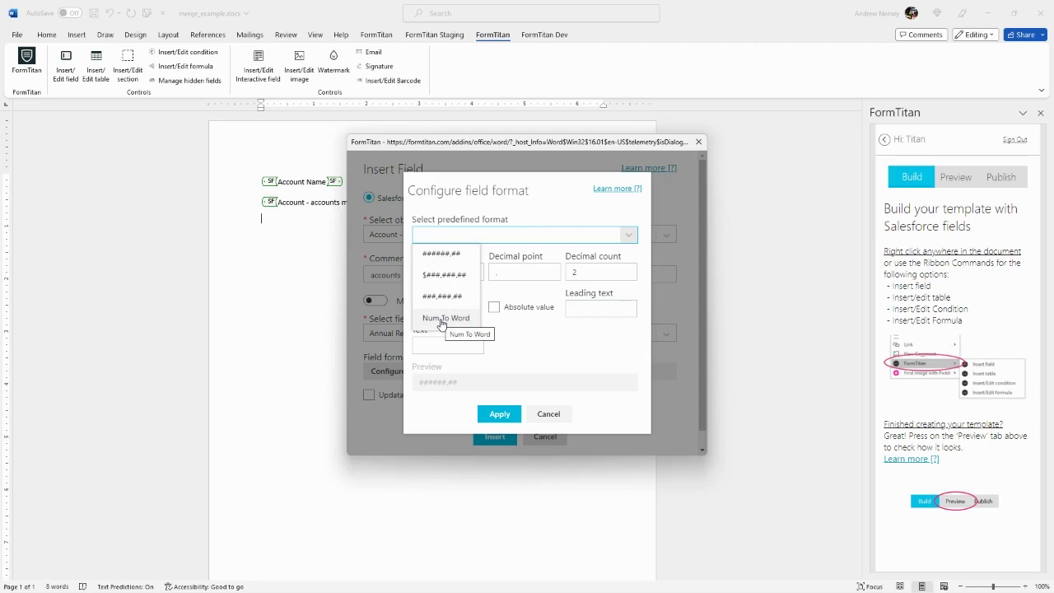
pyautogui.click(444, 274)
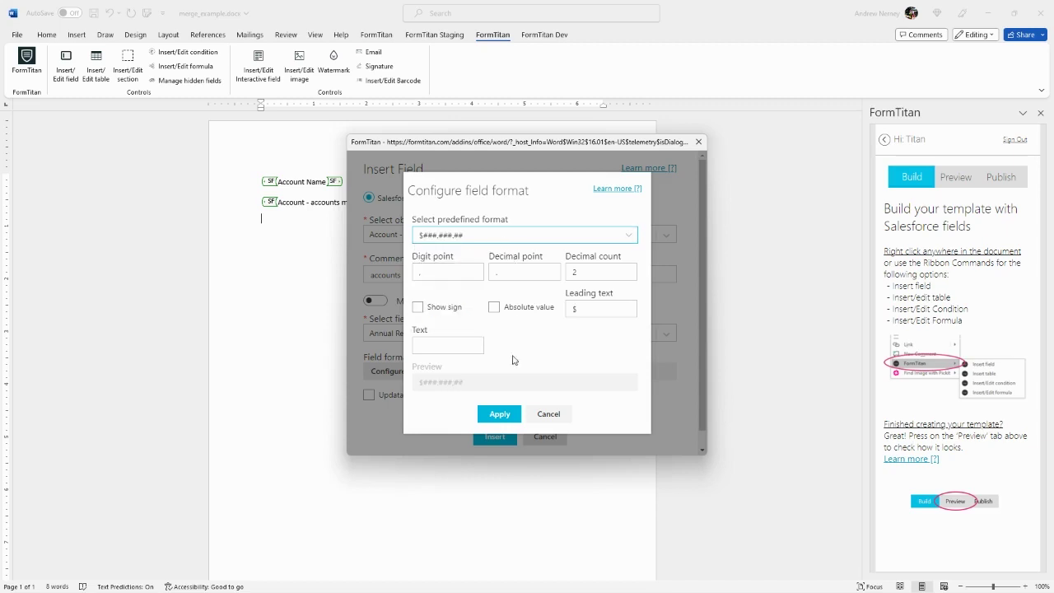
pyautogui.click(504, 417)
pyautogui.click(497, 436)
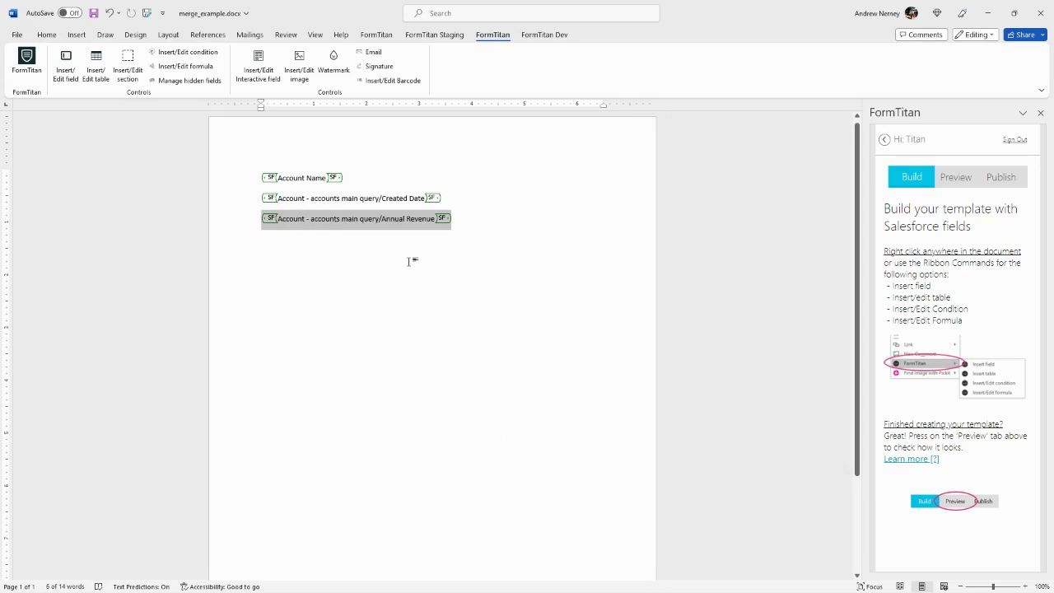
pyautogui.click(298, 178)
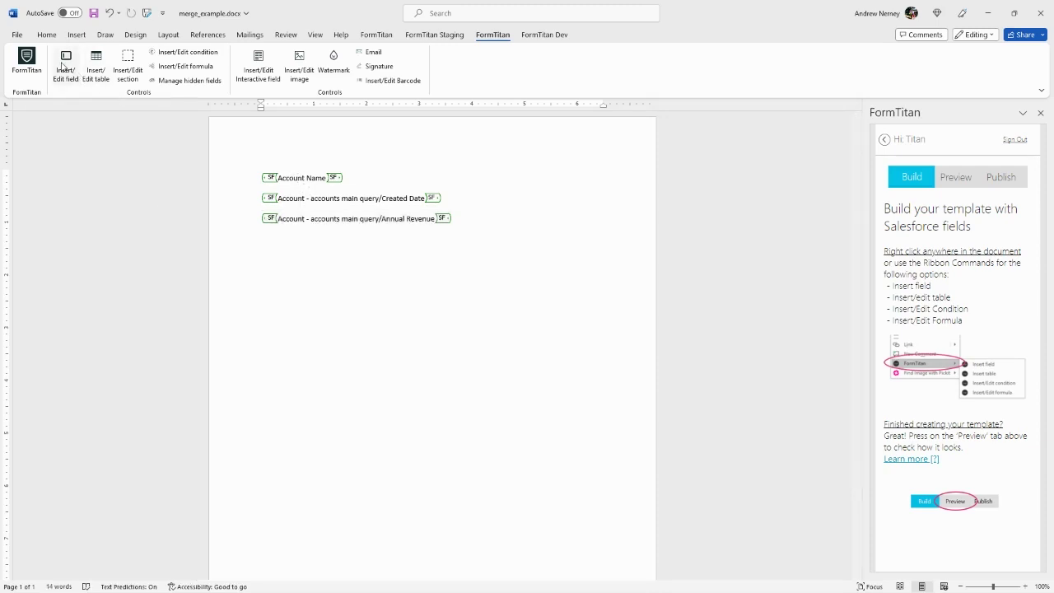
pyautogui.click(63, 66)
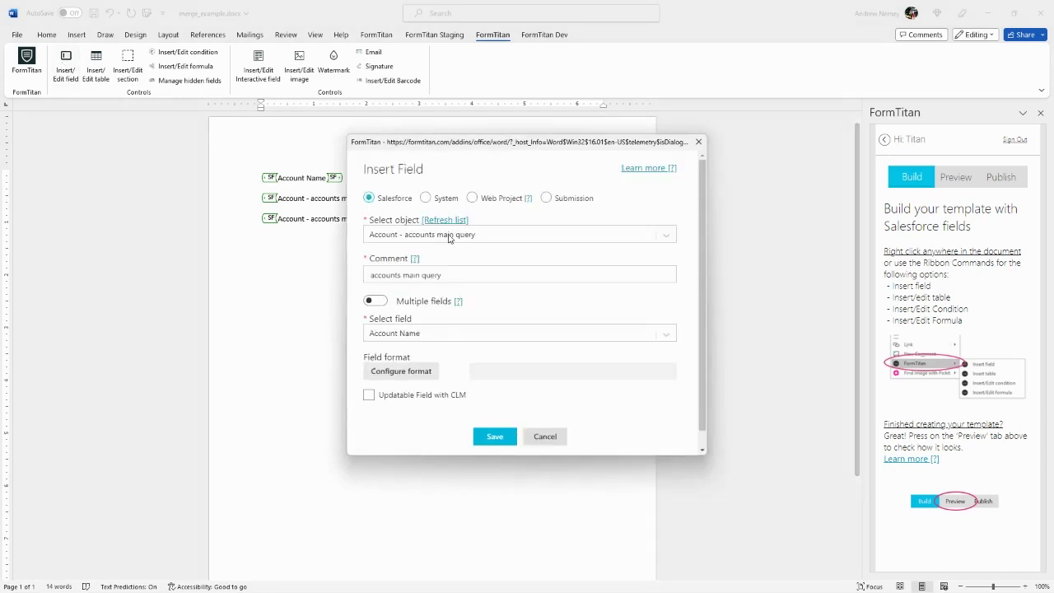
pyautogui.click(402, 371)
pyautogui.click(628, 284)
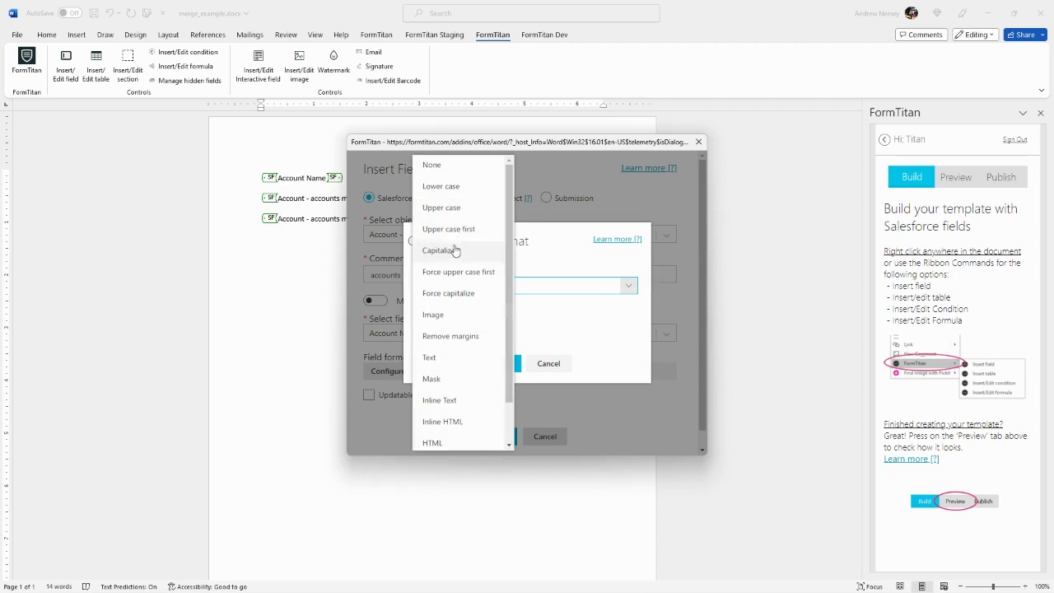
pyautogui.scroll(-1, 482, 310)
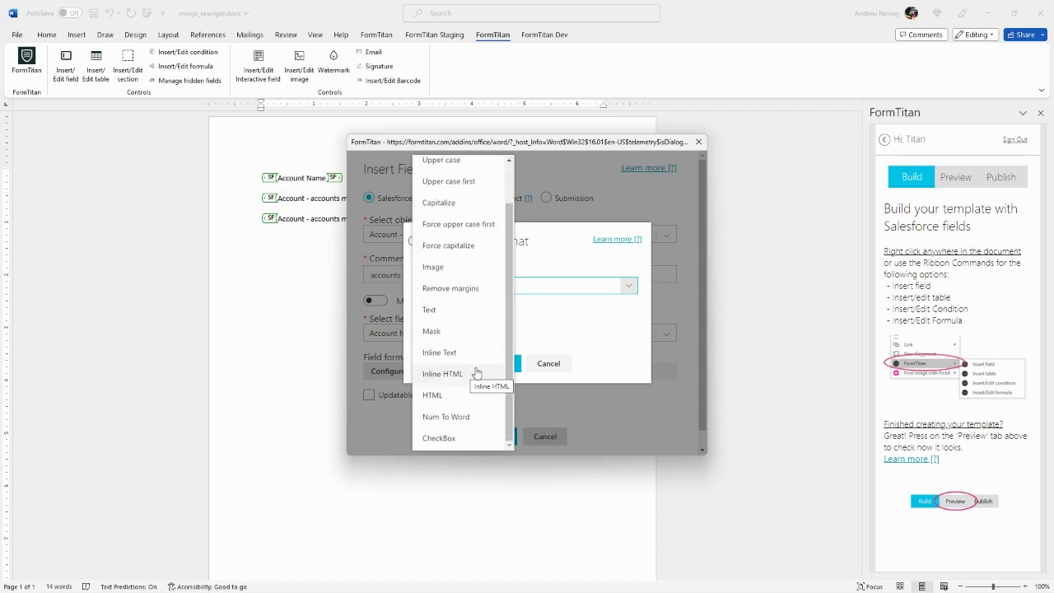
pyautogui.scroll(1, 483, 329)
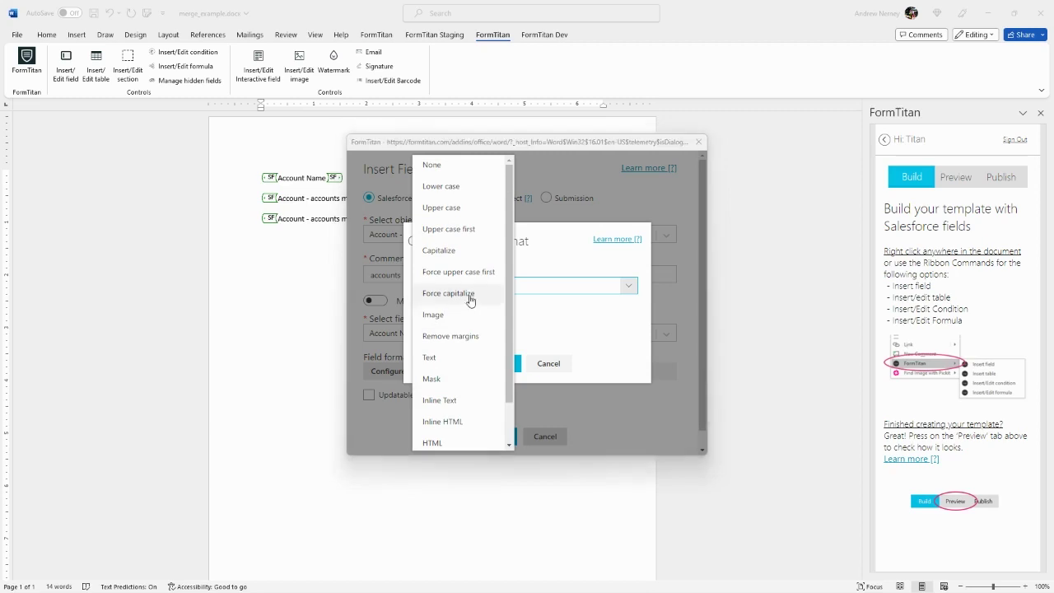
pyautogui.click(549, 332)
pyautogui.click(548, 363)
pyautogui.click(550, 438)
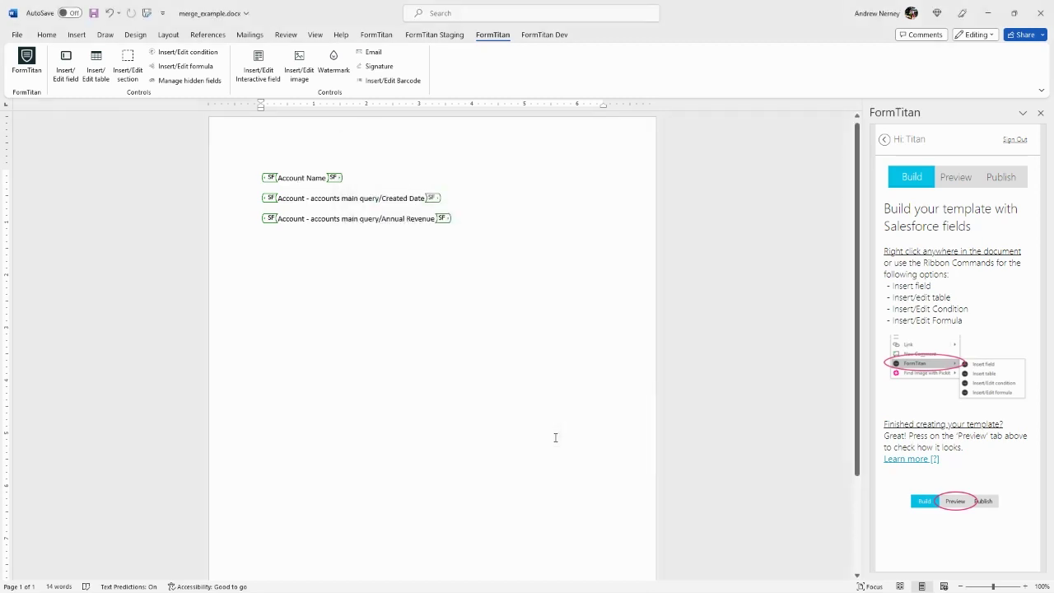